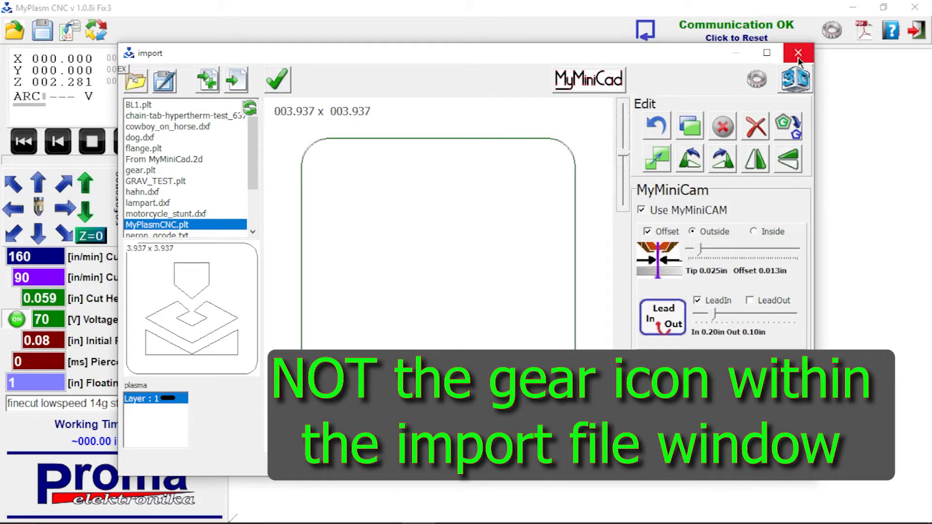
- Close the import window and restore the default configuration in the program settings
click(799, 54)
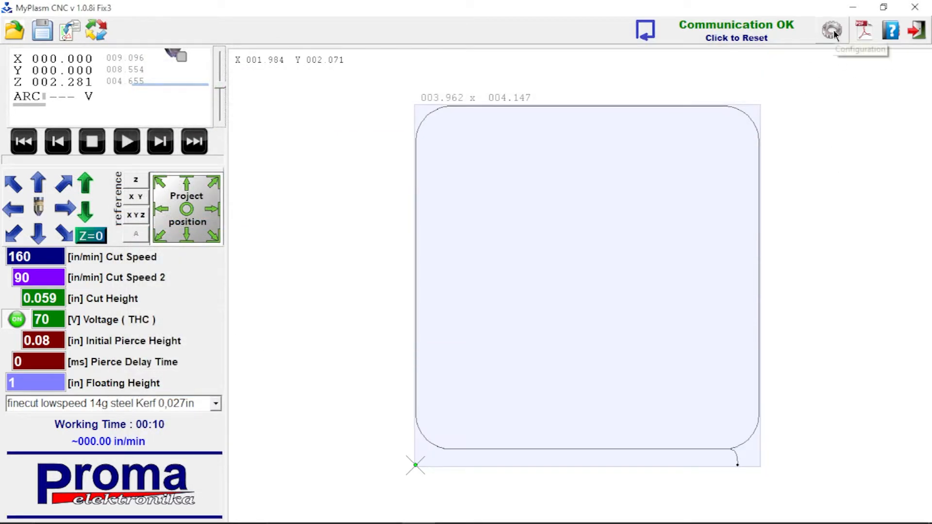
click(833, 31)
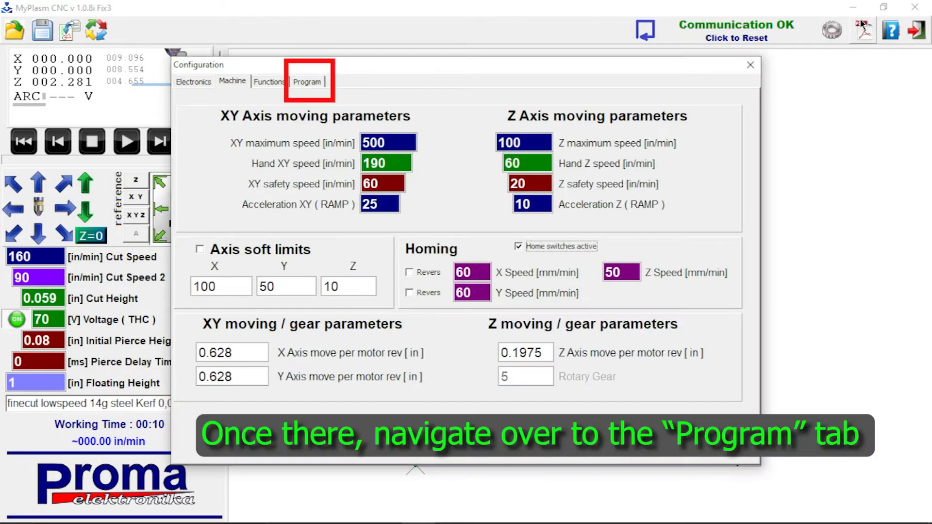
click(193, 82)
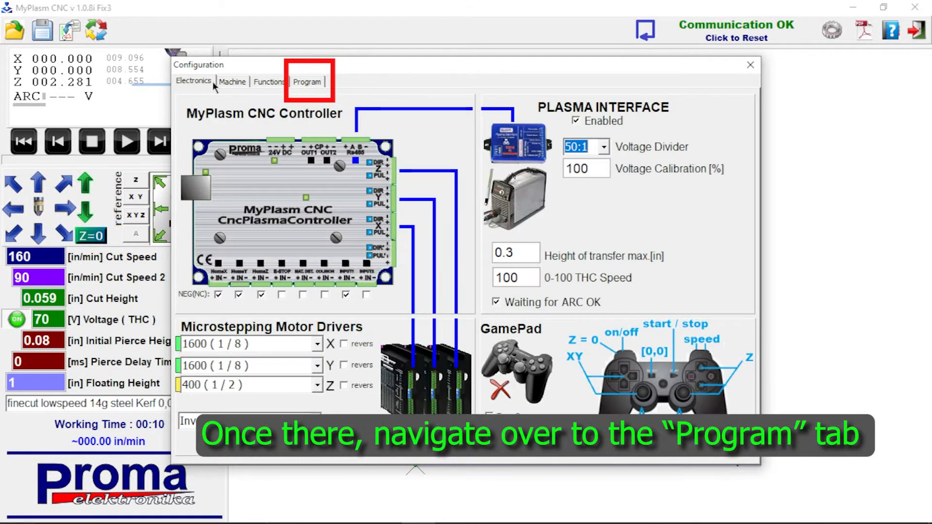
click(225, 82)
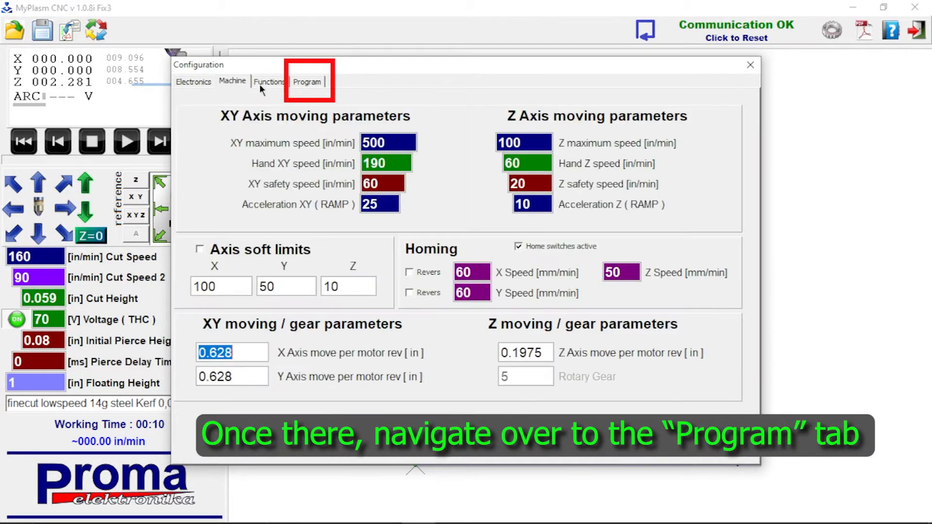
click(306, 82)
click(305, 83)
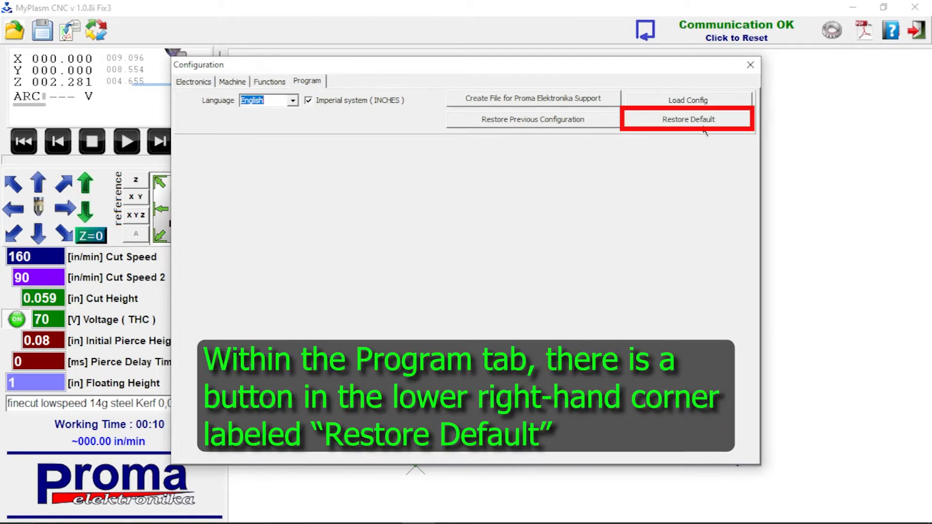
click(730, 120)
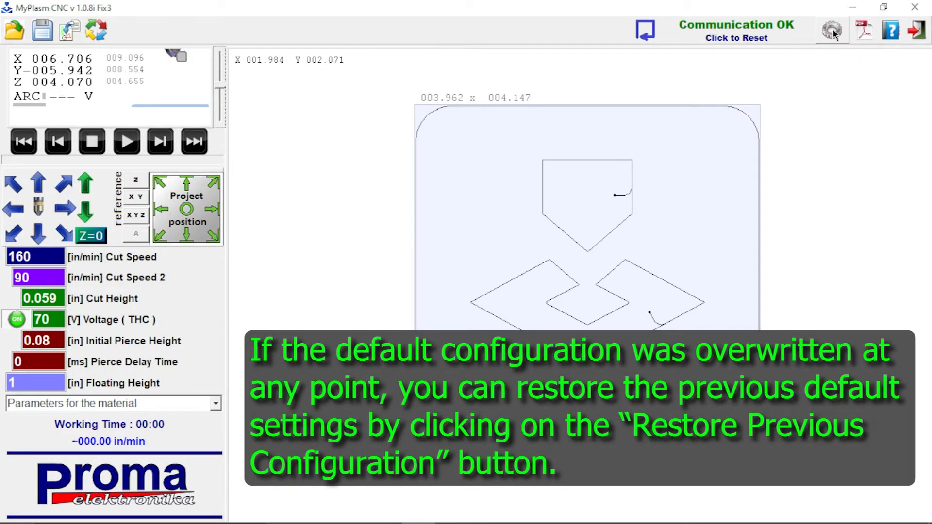
- Restore the previous configuration stored as store.fm1
click(832, 31)
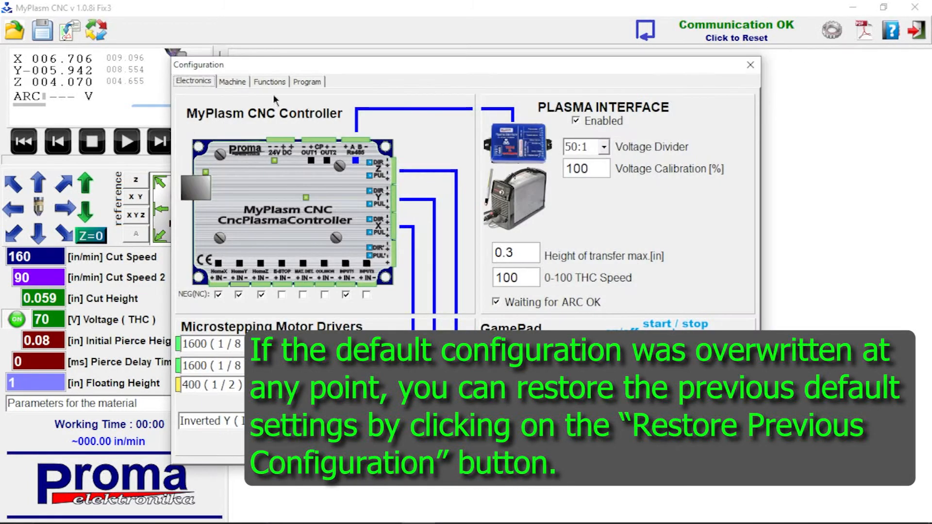
click(306, 82)
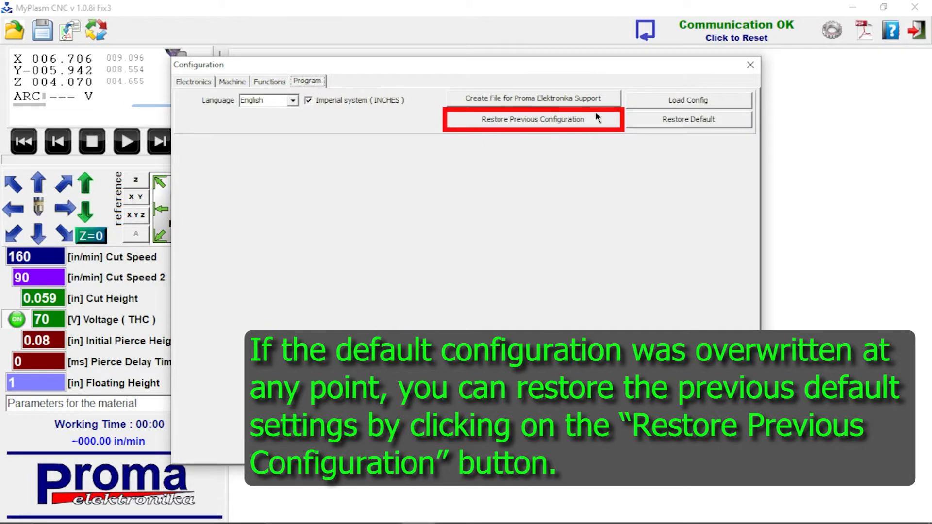
click(557, 120)
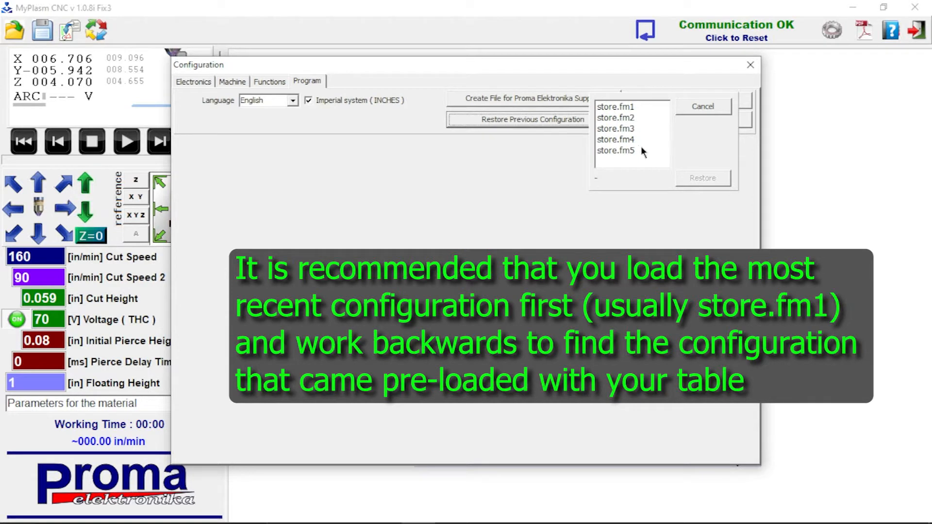
click(639, 106)
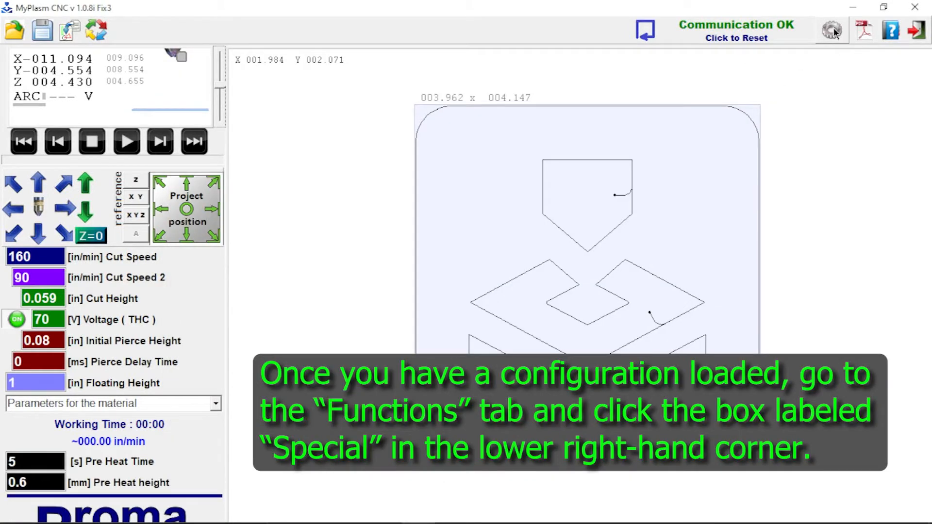
- Save all current settings as the default through the special functions and restore that default configuration
click(833, 31)
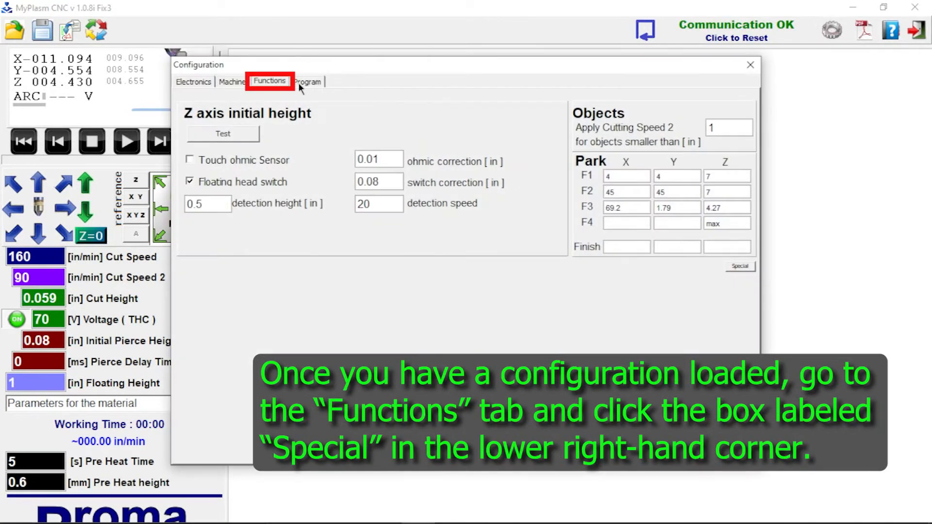
click(739, 266)
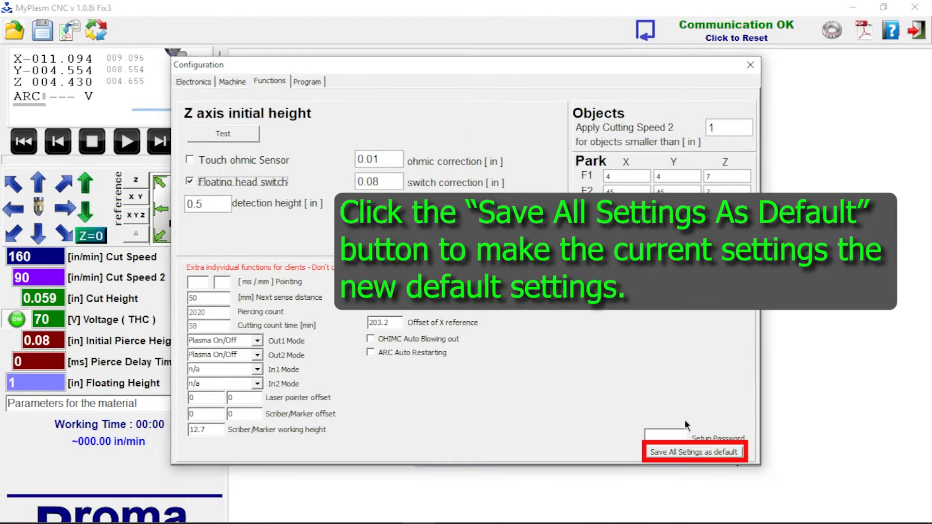
click(680, 452)
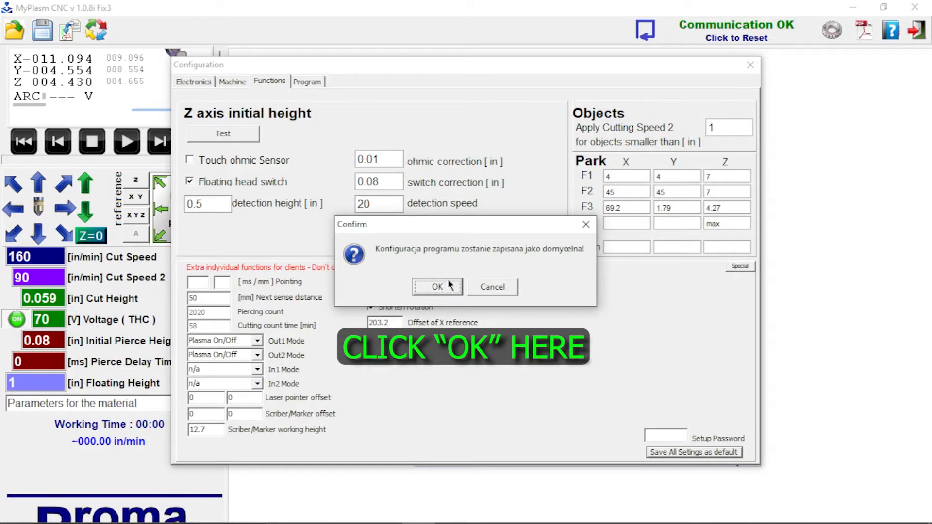
click(448, 282)
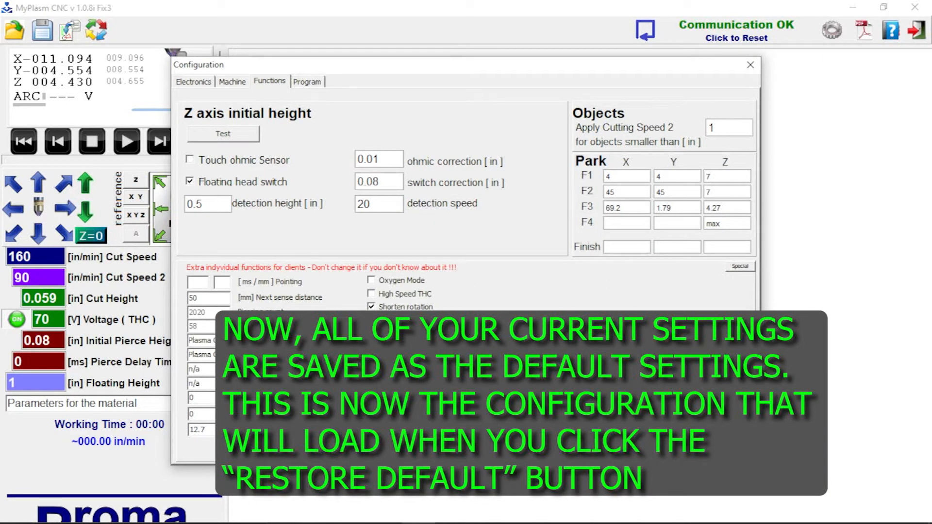
click(317, 79)
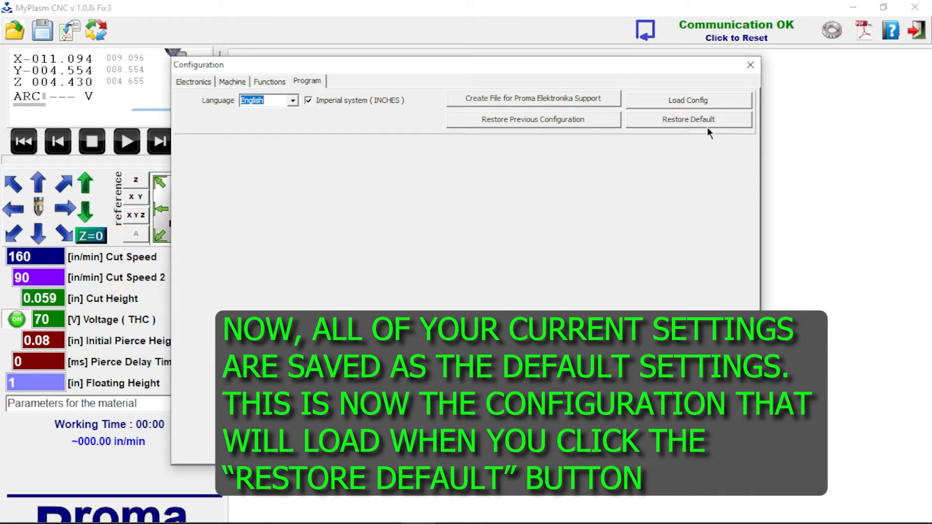
click(691, 117)
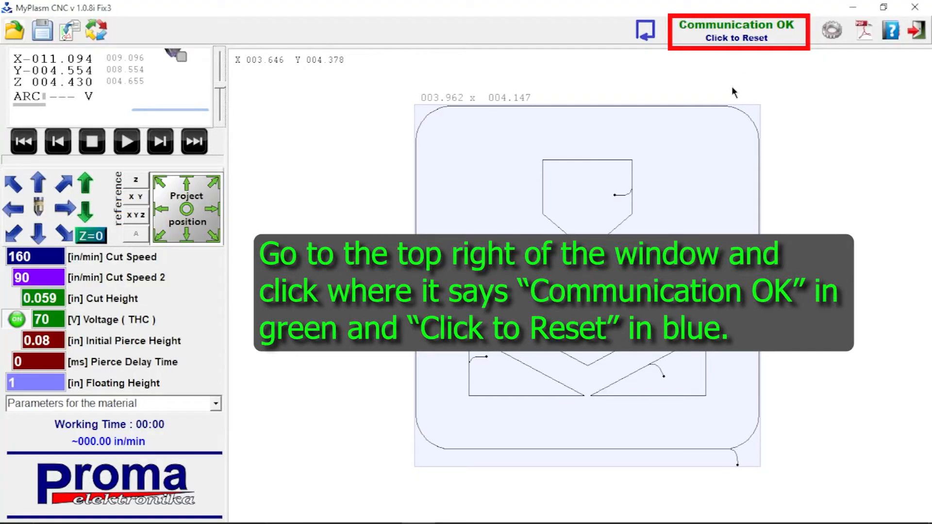
- Reset communication to disconnect the table, and reconnect it with the firmware flash
click(746, 35)
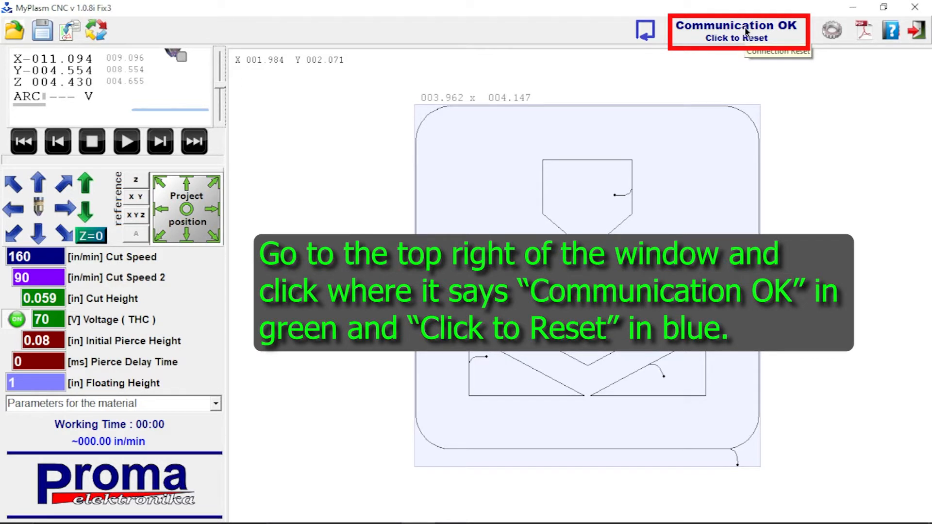
click(746, 33)
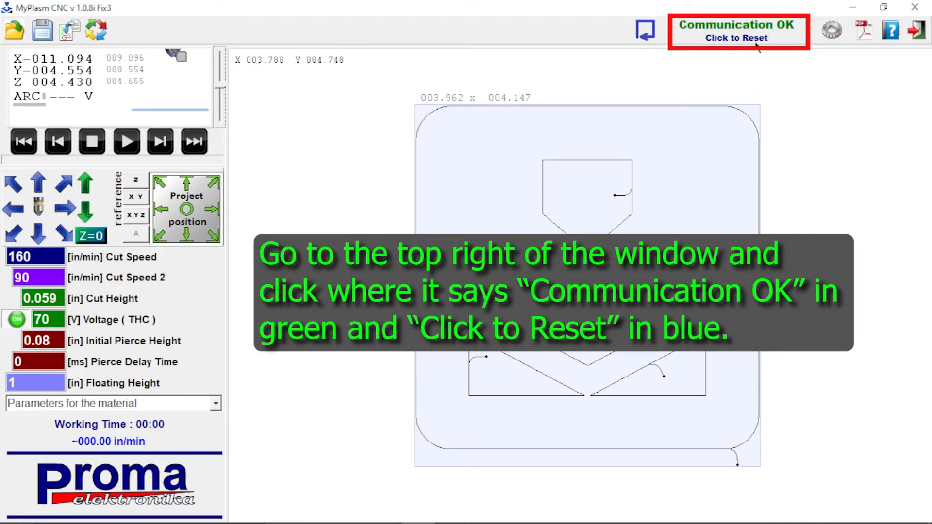
click(743, 28)
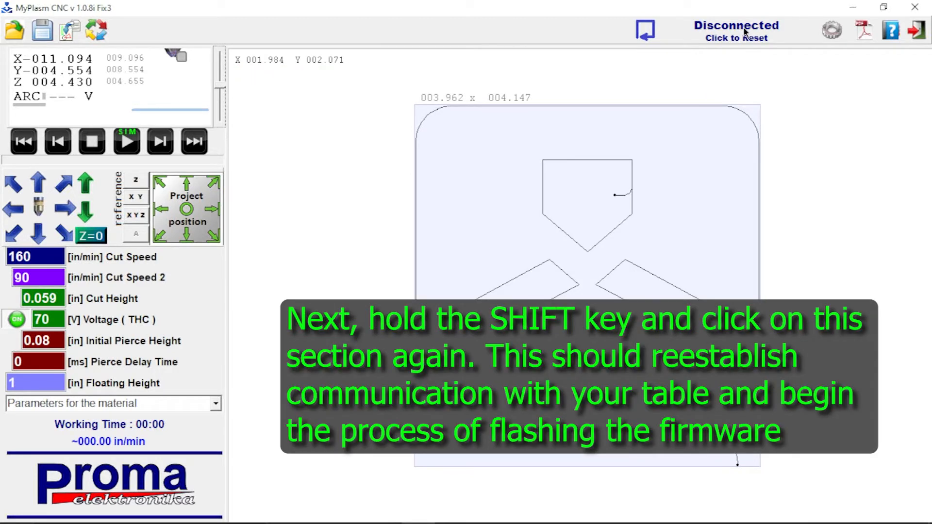
shift+click(745, 32)
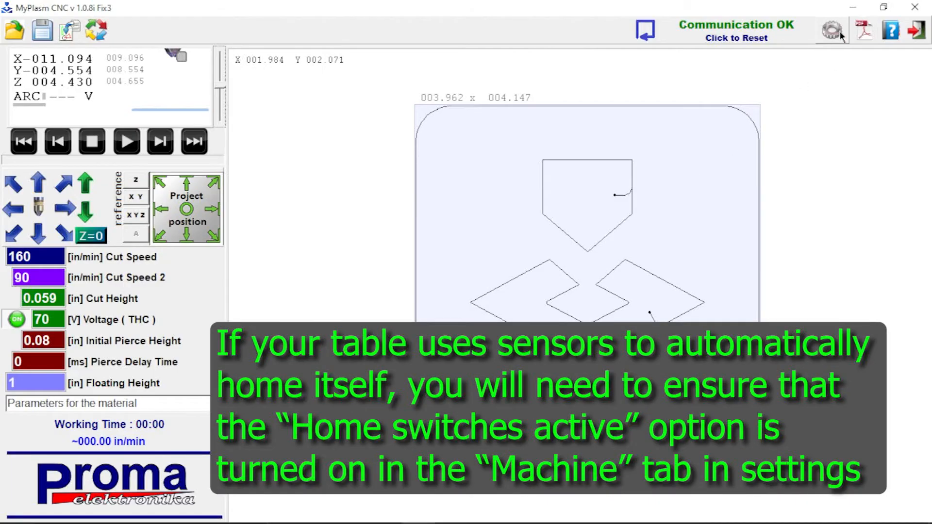
- Deactivate the home switches and enable the axis soft limits in the machine configuration
click(831, 31)
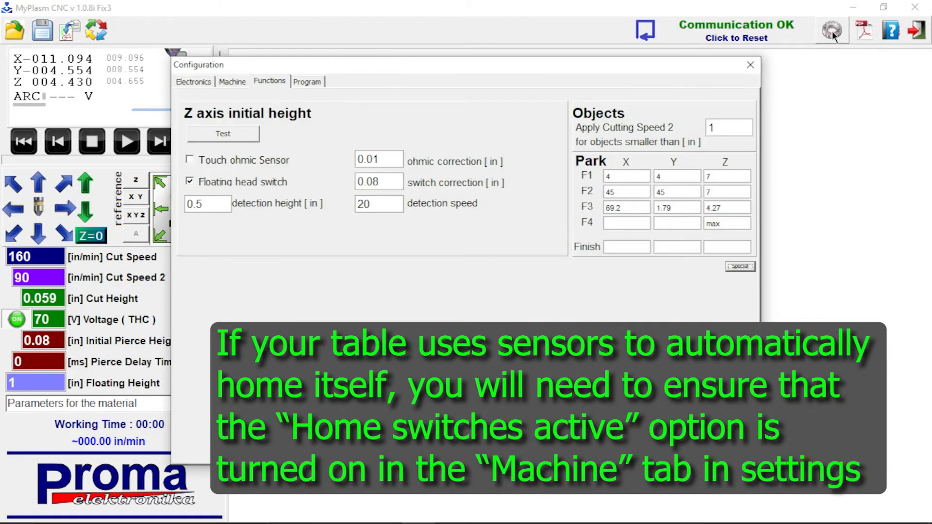
click(201, 82)
click(233, 82)
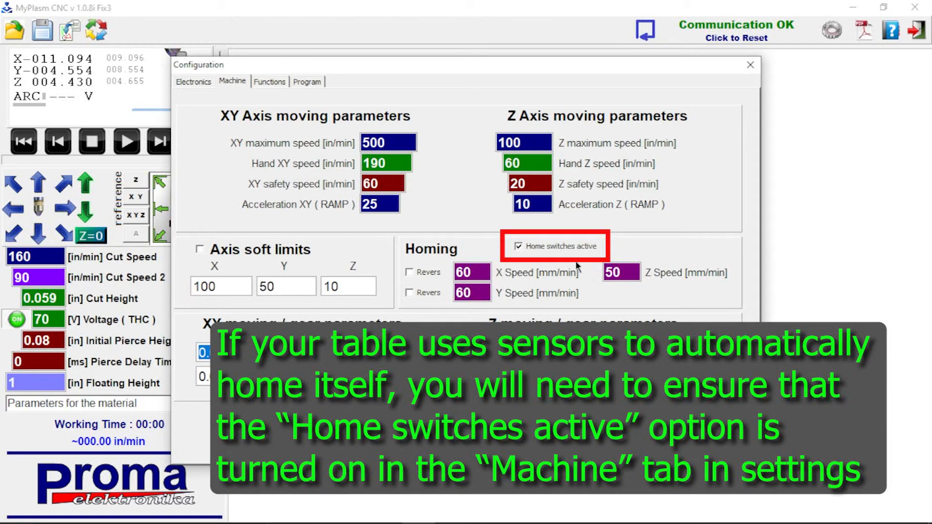
click(520, 246)
click(518, 247)
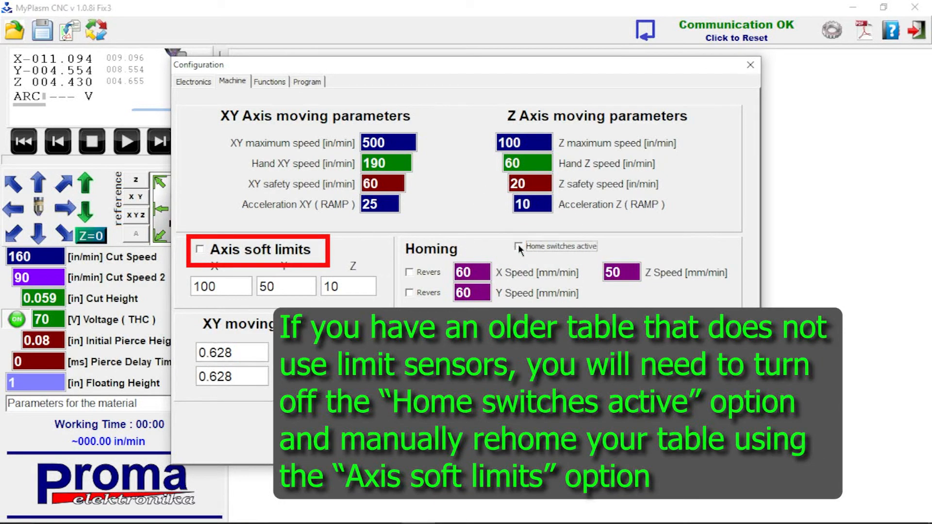
click(203, 246)
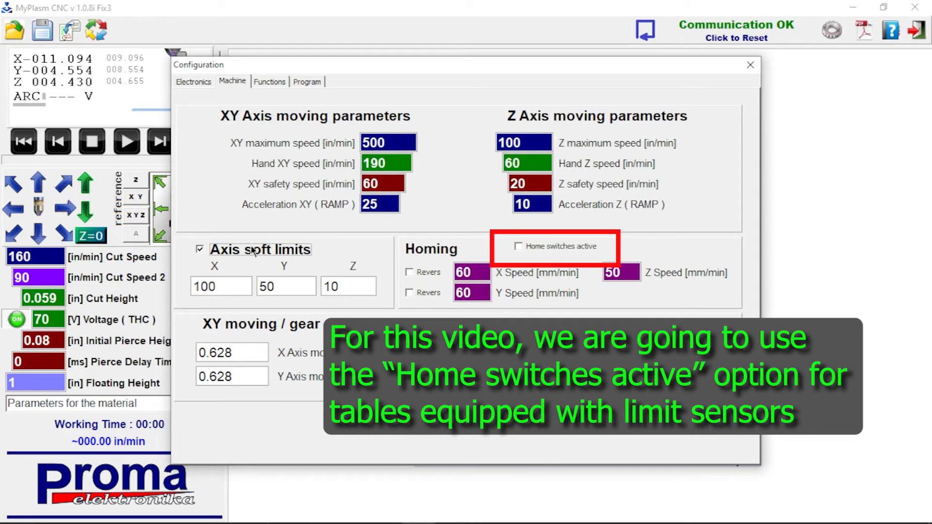
- Disable the axis soft limits and activate the home switches for sensor homing
click(200, 249)
click(523, 245)
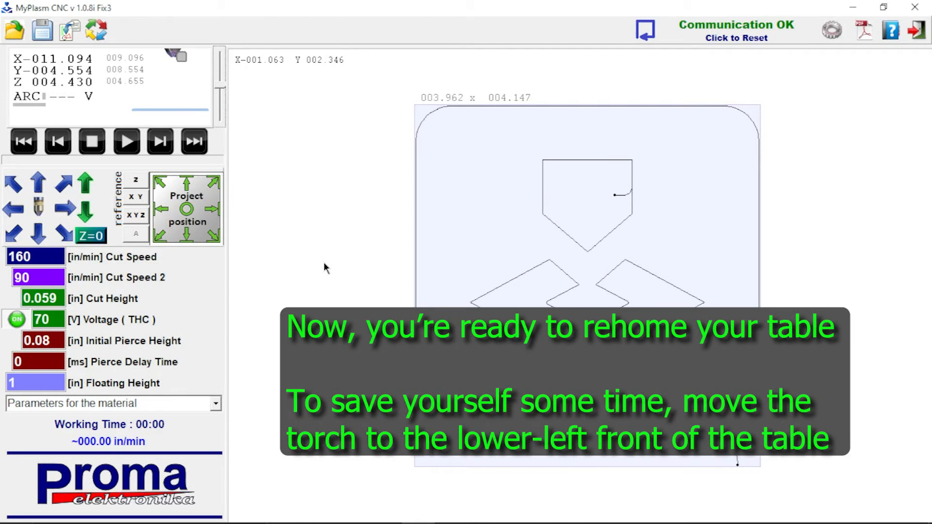
- Jog the torch toward the table's lower-left front corner and home the X, Y and Z axes
key(Left)
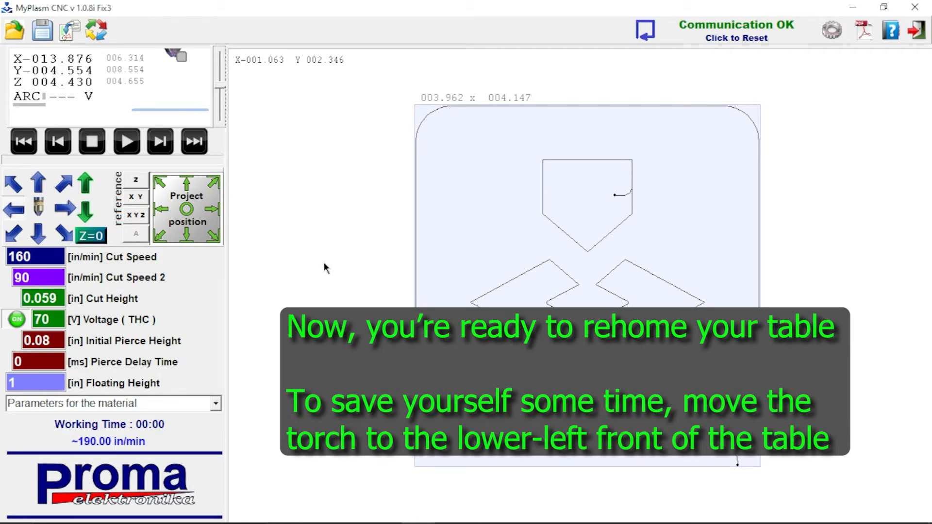
key(Down)
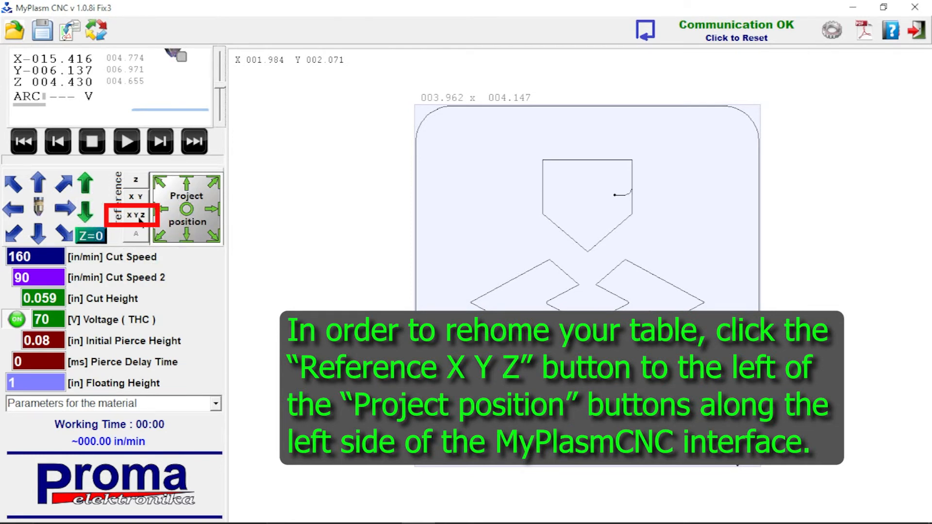
click(138, 217)
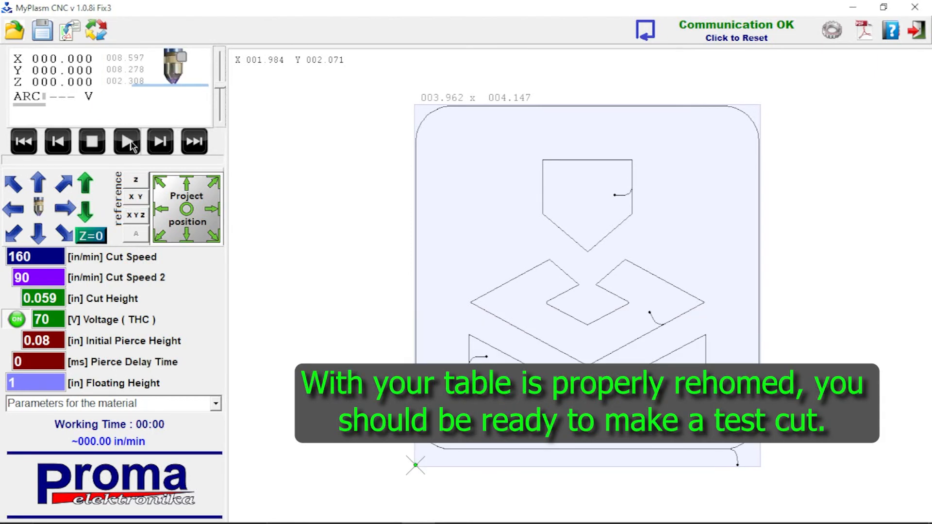
- Start a test cut of the loaded project
click(130, 146)
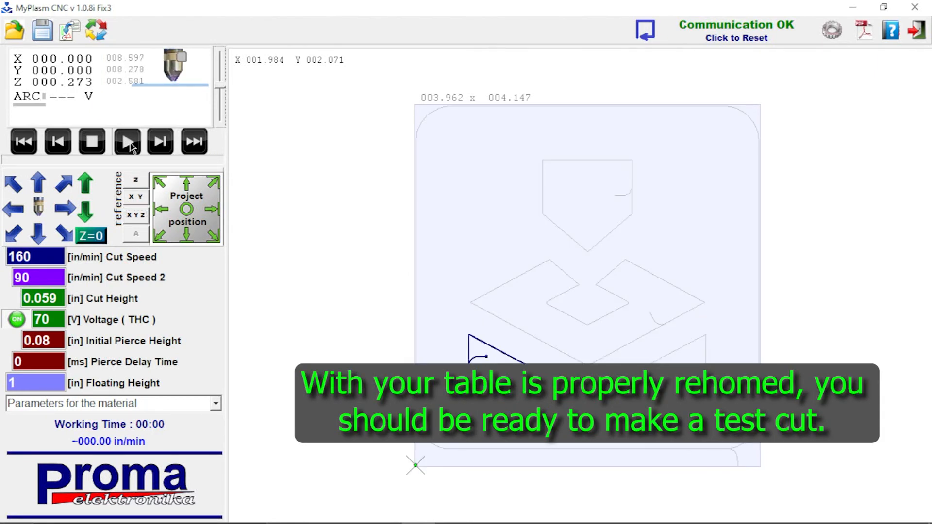